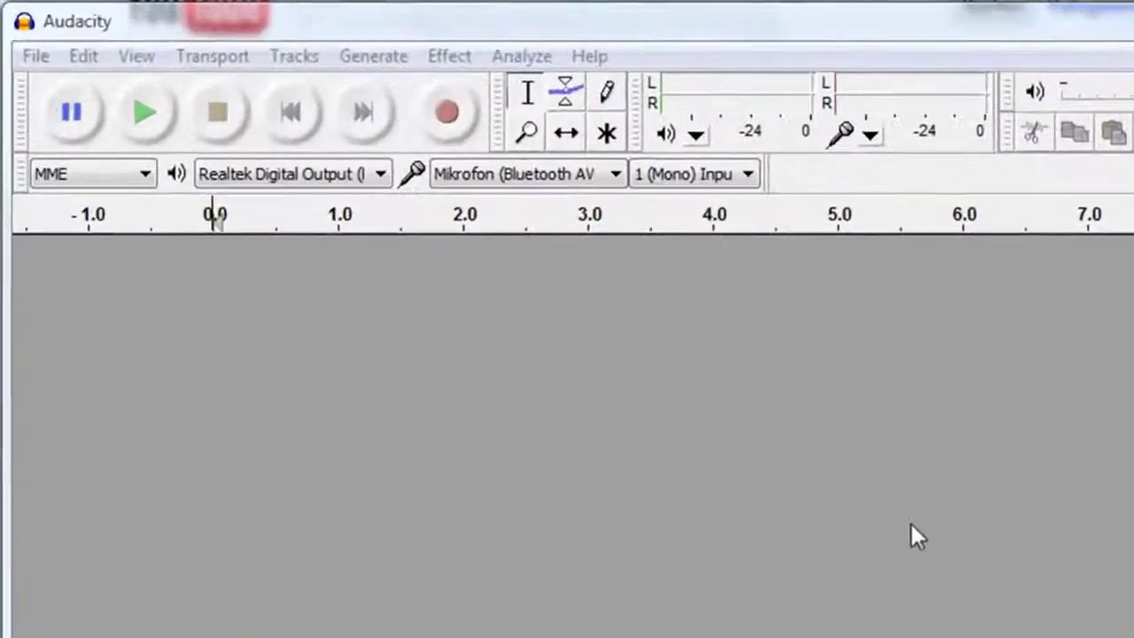
Set the recording input device to Mikrofon (Microsoft LifeChat), keeping it after checking Stereomix
{"action": "left_click", "coordinate": [703, 199]}
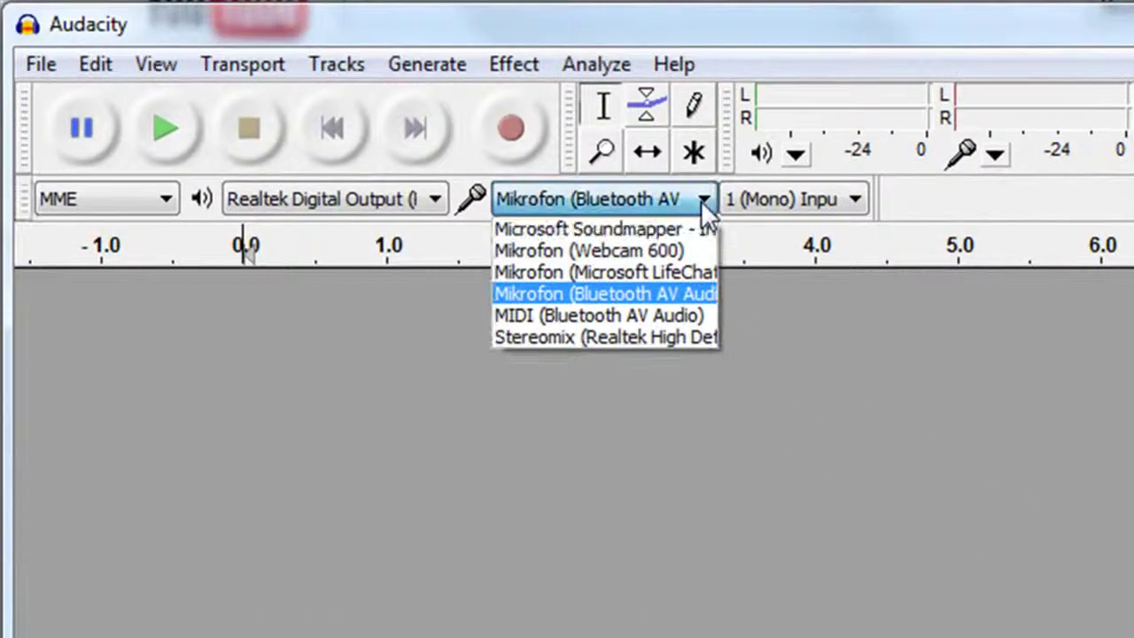
{"action": "left_click", "coordinate": [658, 272]}
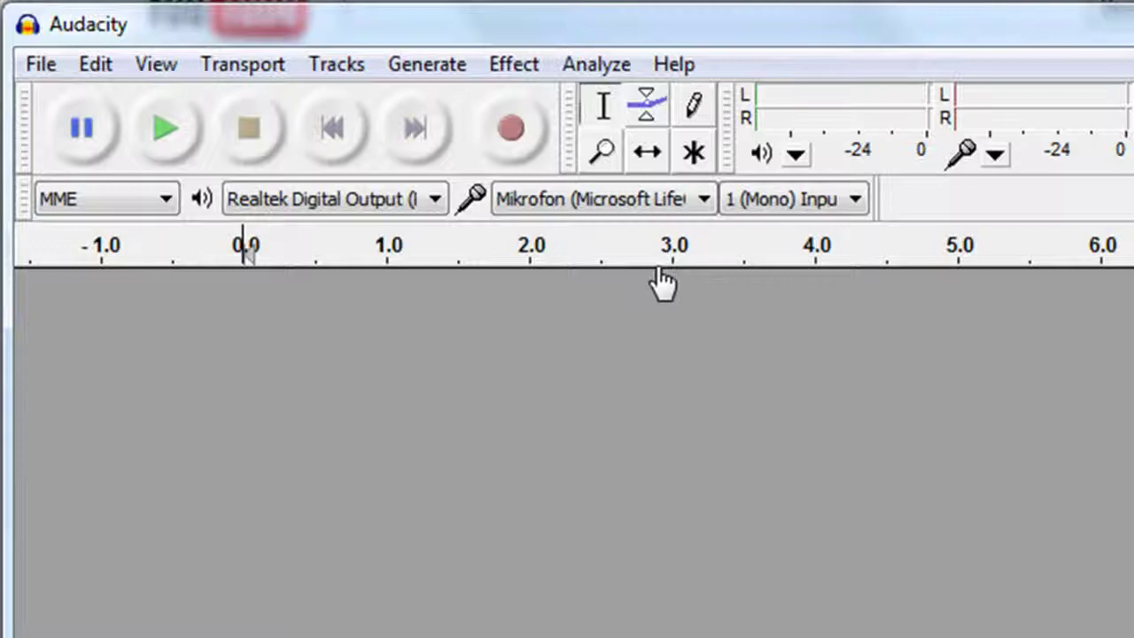
{"action": "left_click", "coordinate": [704, 201]}
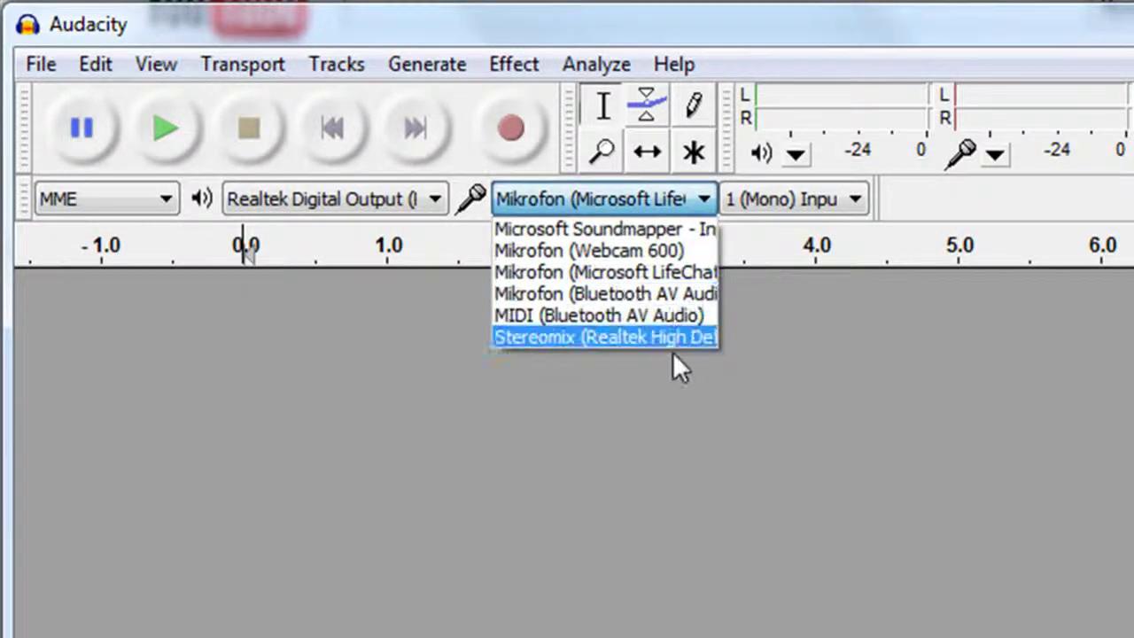
{"action": "left_click", "coordinate": [671, 358]}
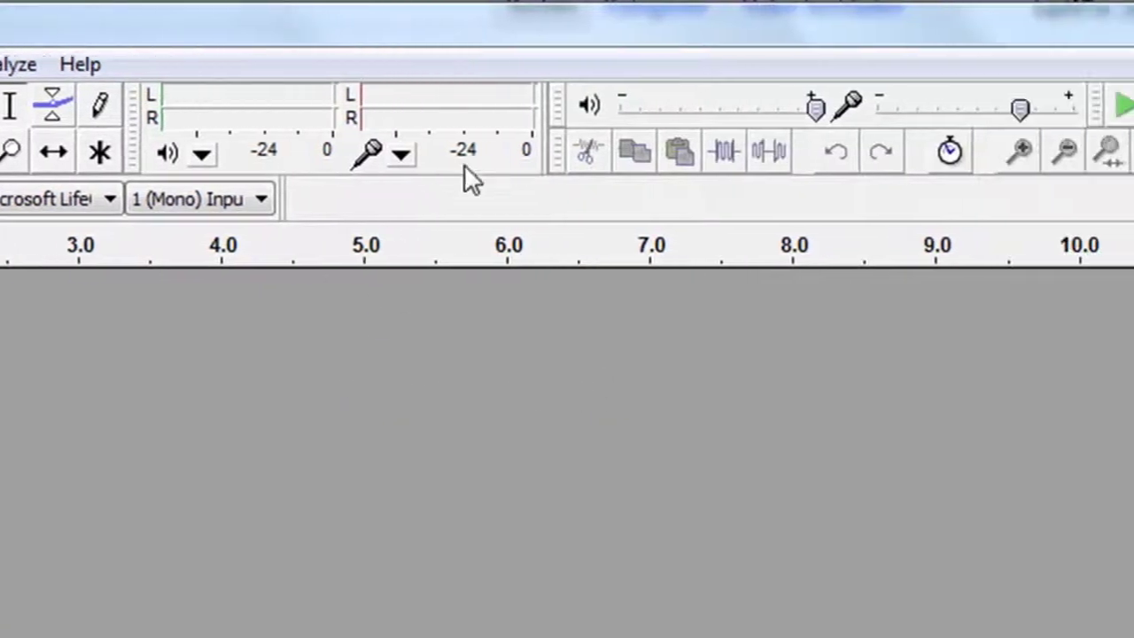
Monitor the microphone's input level while lowering the Input Volume slider to 0.6, then stop monitoring
{"action": "left_click", "coordinate": [338, 156]}
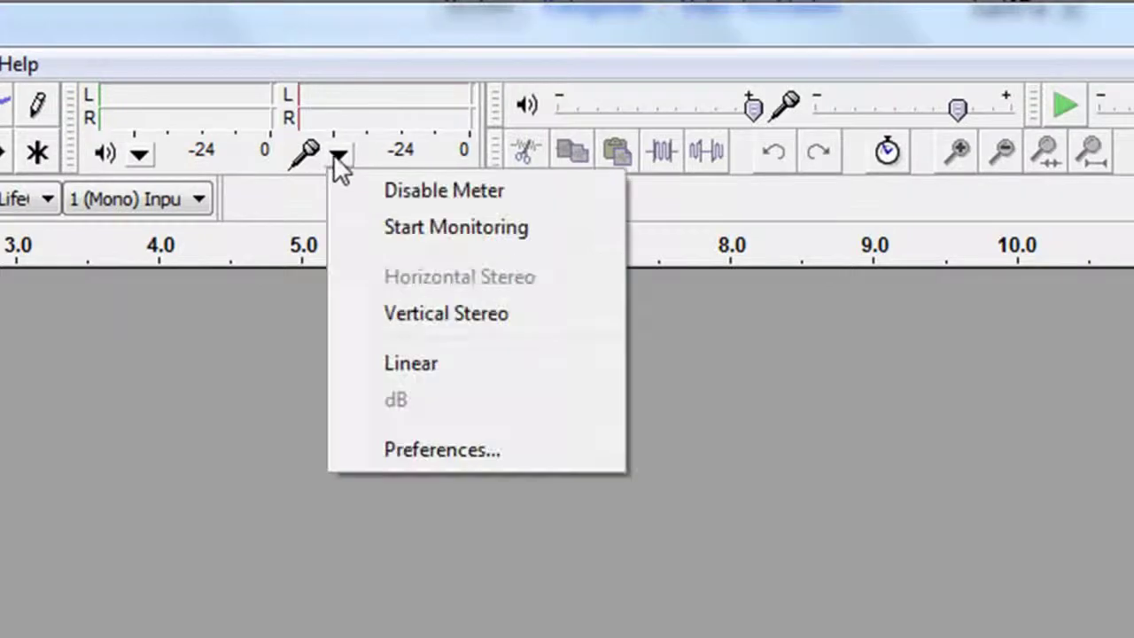
{"action": "left_click", "coordinate": [367, 228]}
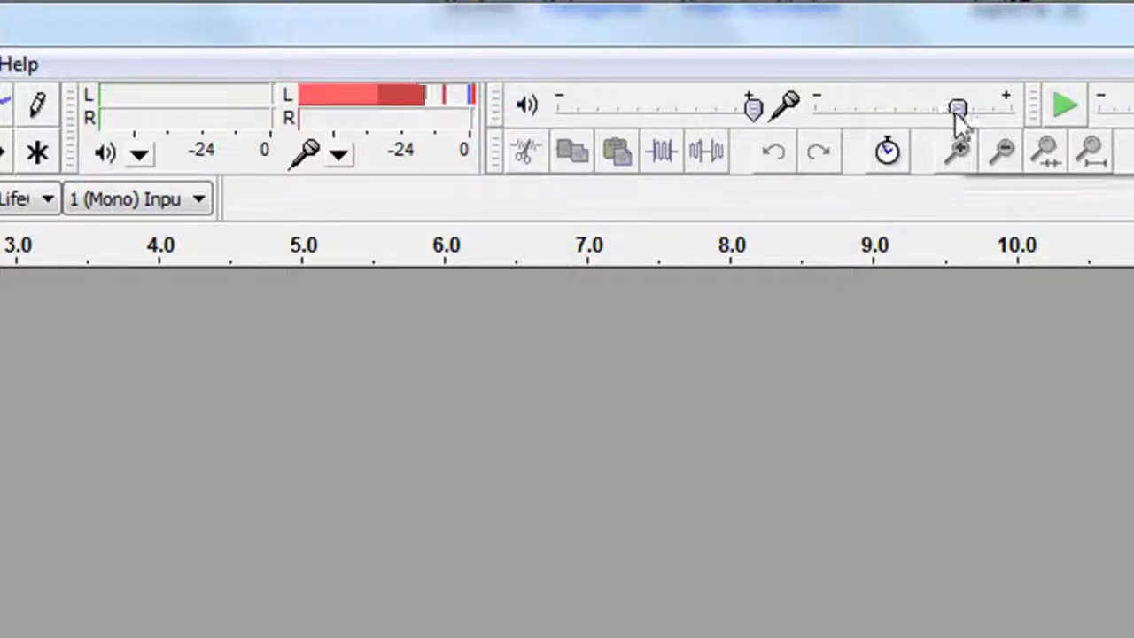
{"action": "mouse_move", "coordinate": [958, 108]}
{"action": "left_mouse_down"}
{"action": "mouse_move", "coordinate": [892, 119]}
{"action": "mouse_move", "coordinate": [960, 115]}
{"action": "mouse_move", "coordinate": [944, 120]}
{"action": "left_mouse_up"}
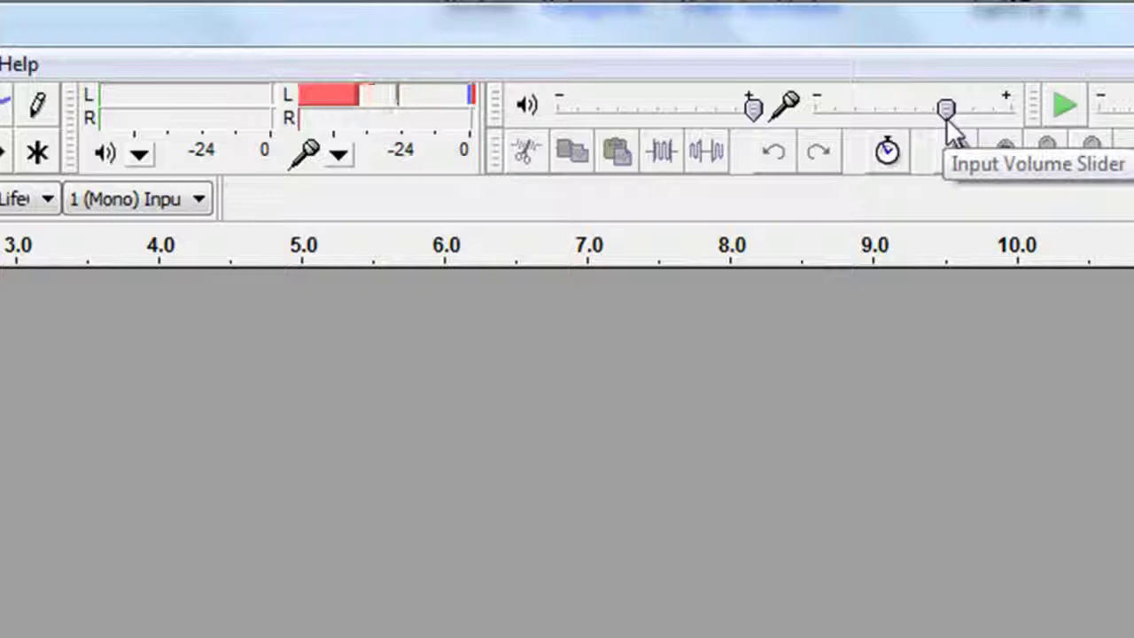
{"action": "left_click", "coordinate": [338, 154]}
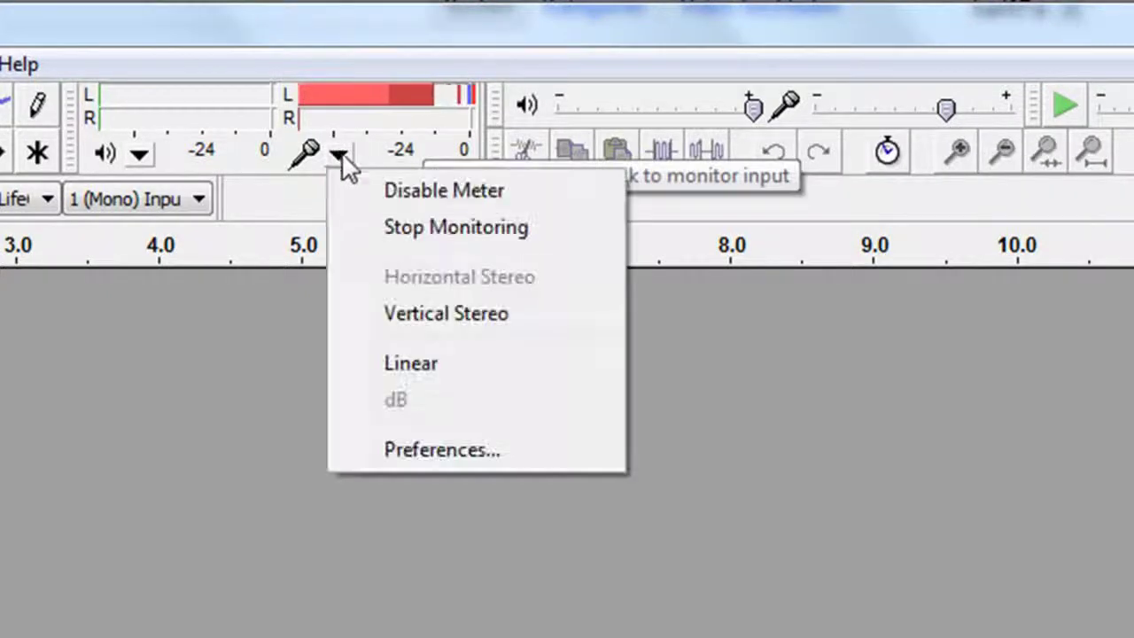
{"action": "left_click", "coordinate": [398, 227]}
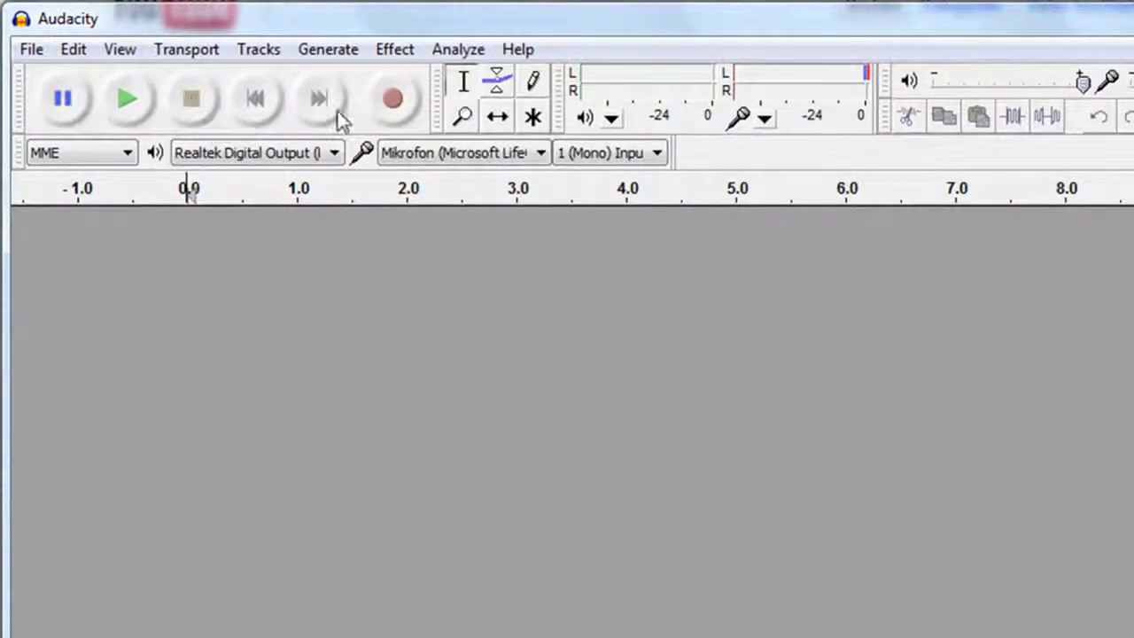
Record a roughly 6.7-second spoken clip and rename its track 'Voice A'
{"action": "left_click", "coordinate": [393, 99]}
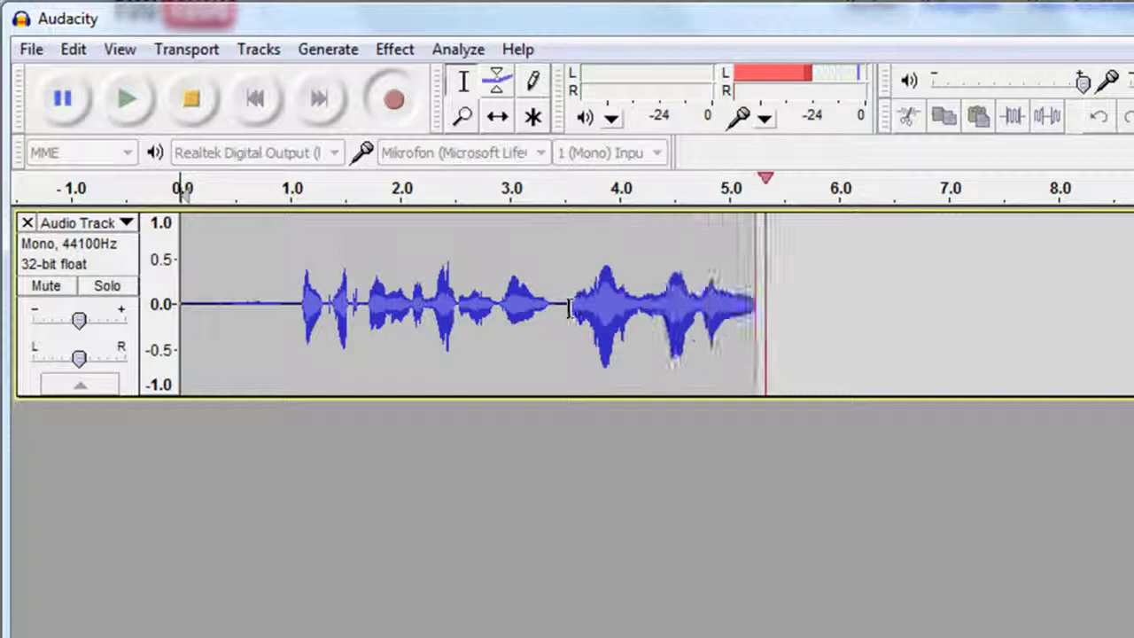
{"action": "left_click", "coordinate": [195, 109]}
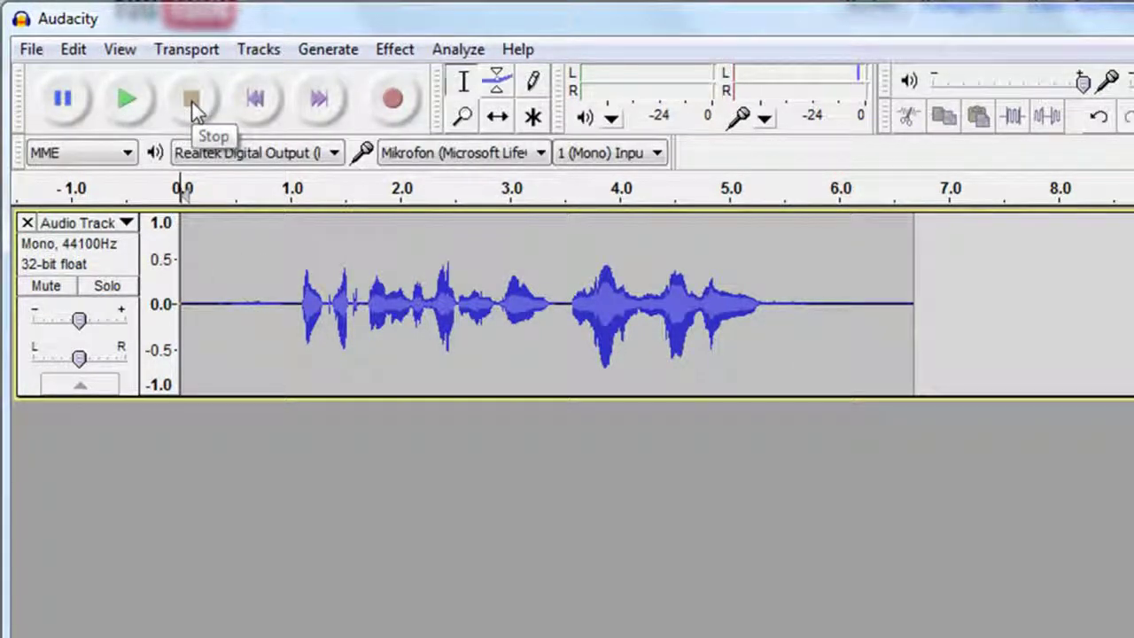
{"action": "left_click", "coordinate": [113, 227]}
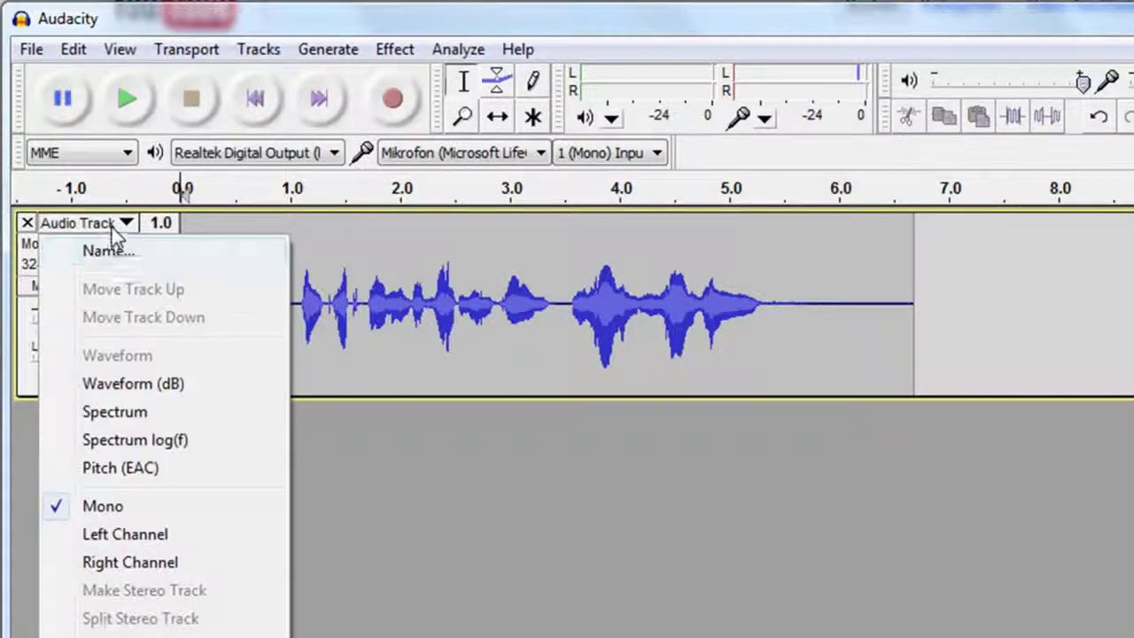
{"action": "left_click", "coordinate": [119, 253]}
{"action": "type", "text": "vv"}
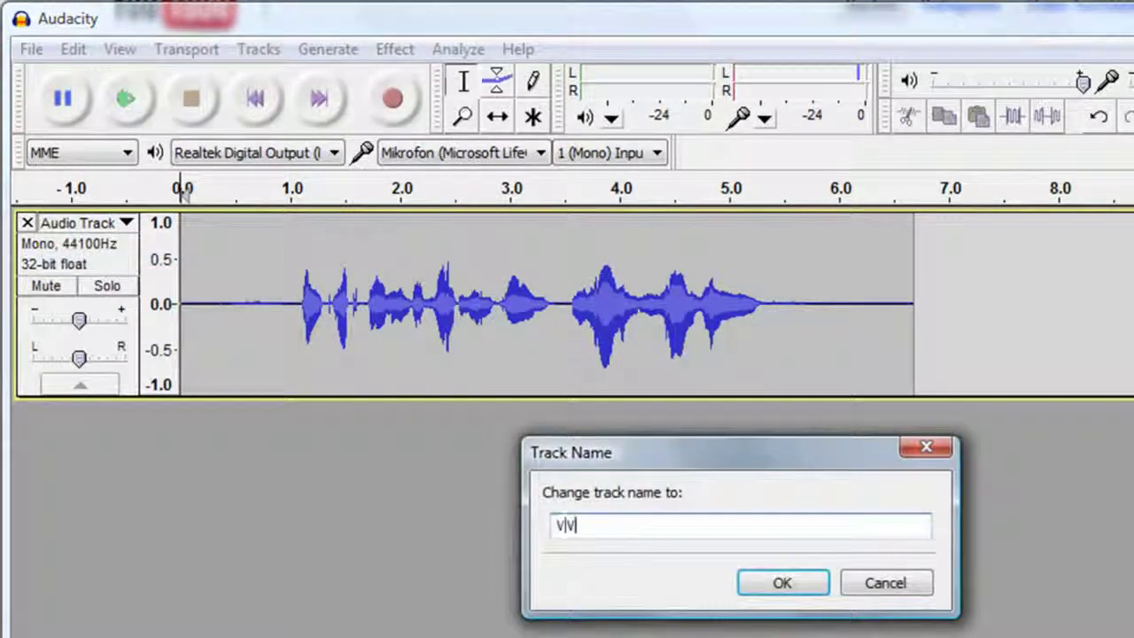
{"action": "type", "text": "oice A"}
{"action": "key", "text": "Return"}
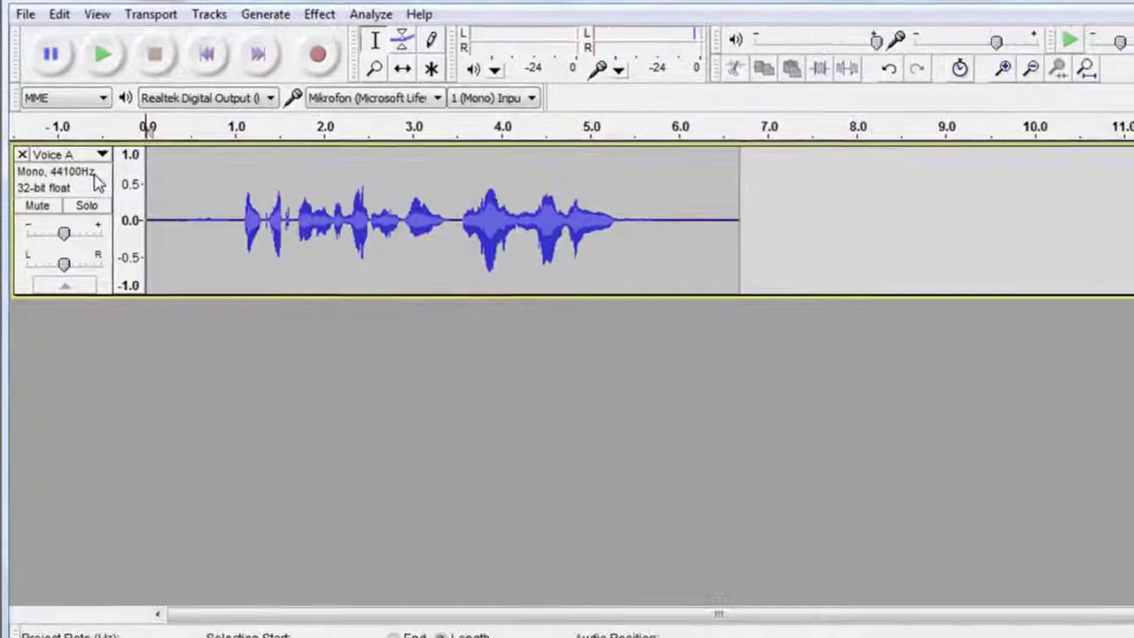
Review Preferences without changes, then set the playback output device to Lautsprecher (Microsoft)
{"action": "left_click", "coordinate": [61, 20]}
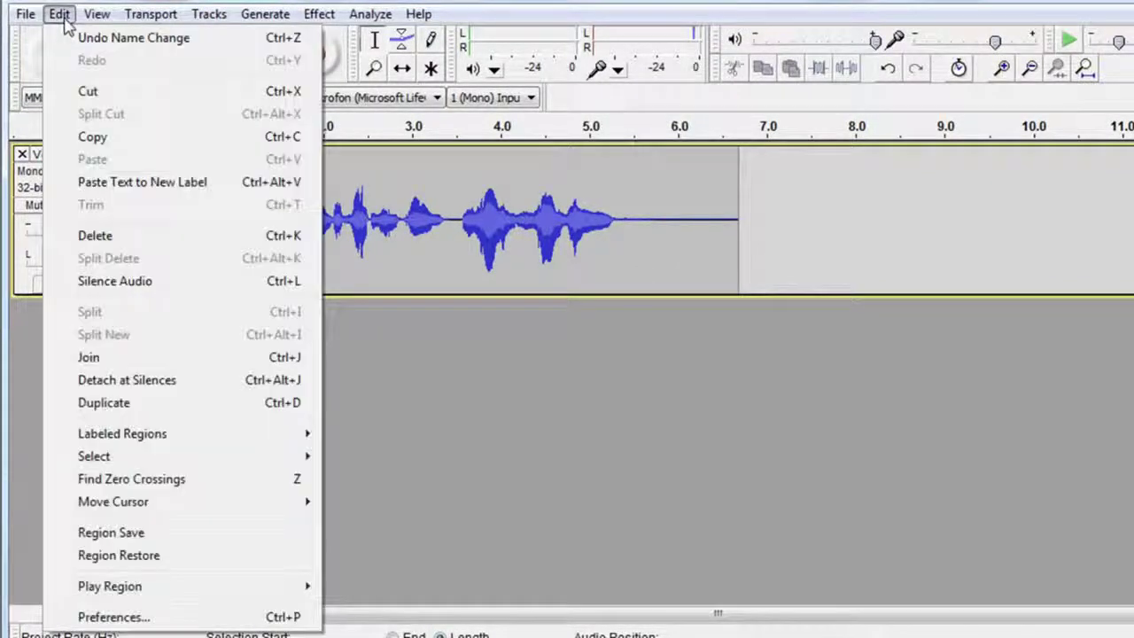
{"action": "left_click", "coordinate": [102, 617]}
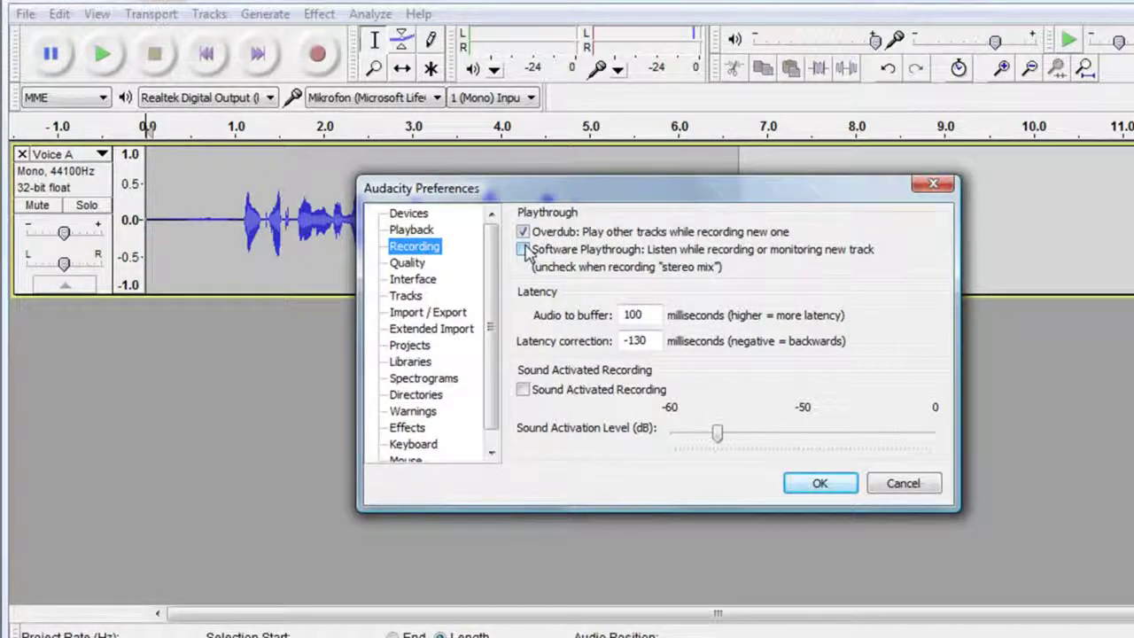
{"action": "left_click", "coordinate": [901, 487]}
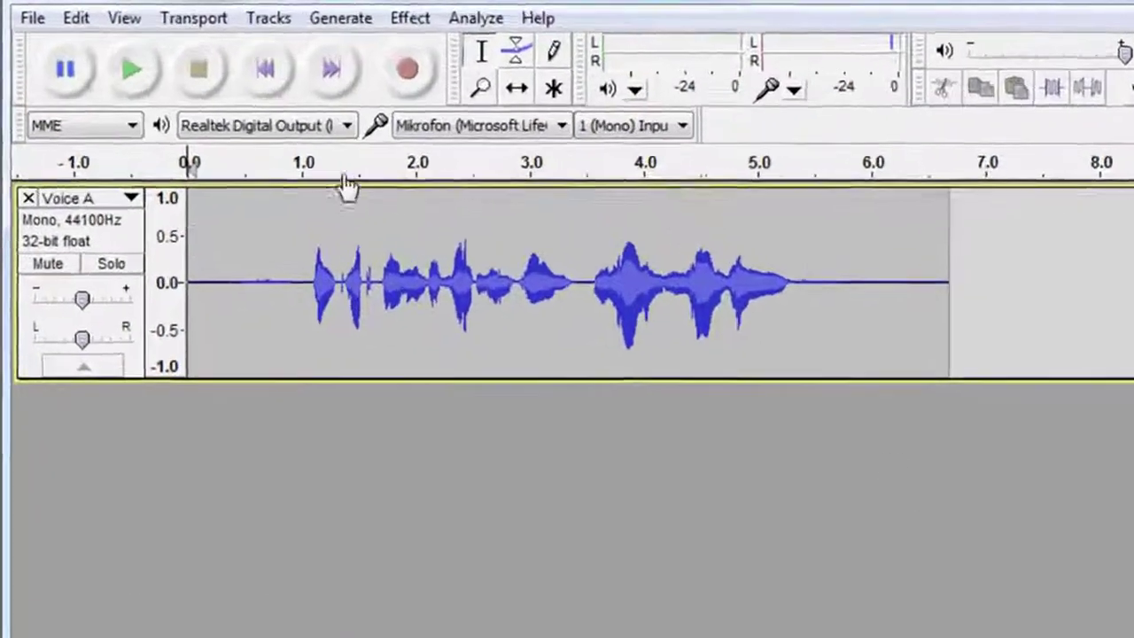
{"action": "left_click", "coordinate": [294, 135]}
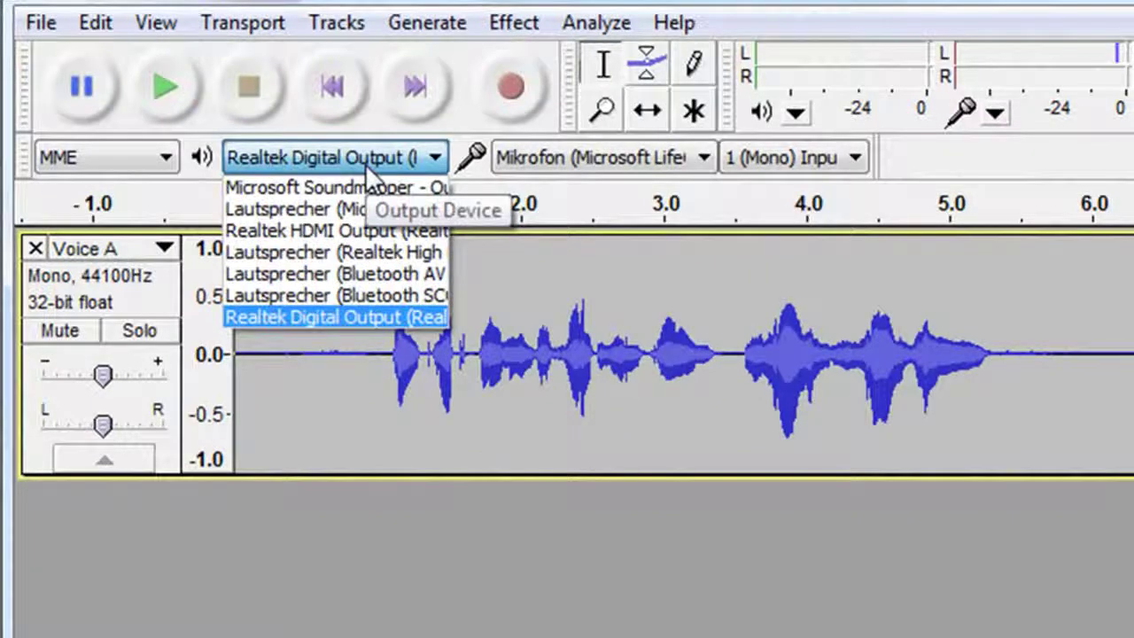
{"action": "left_click", "coordinate": [365, 211]}
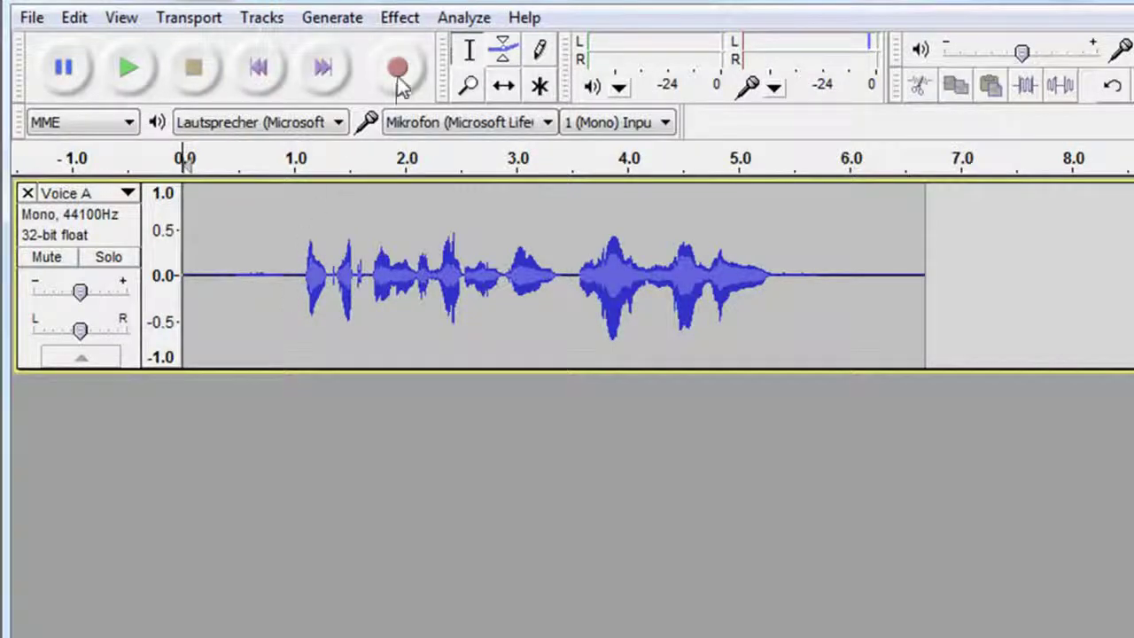
Record a second roughly 6.6-second voice clip and name its track 'Voice B'
{"action": "left_click", "coordinate": [399, 78]}
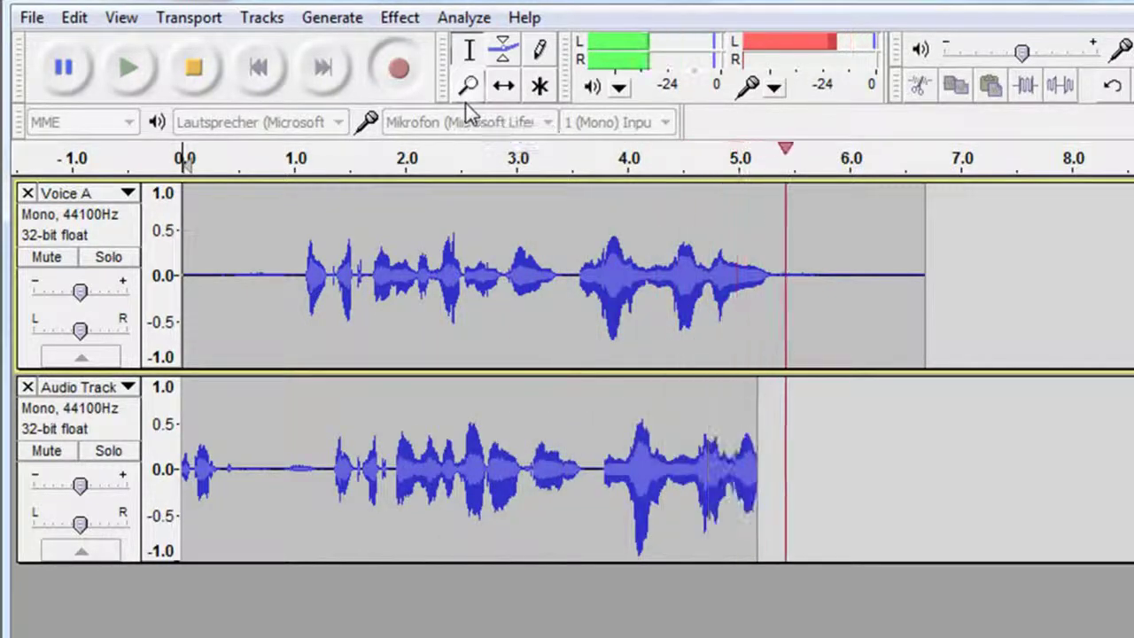
{"action": "left_click", "coordinate": [207, 83]}
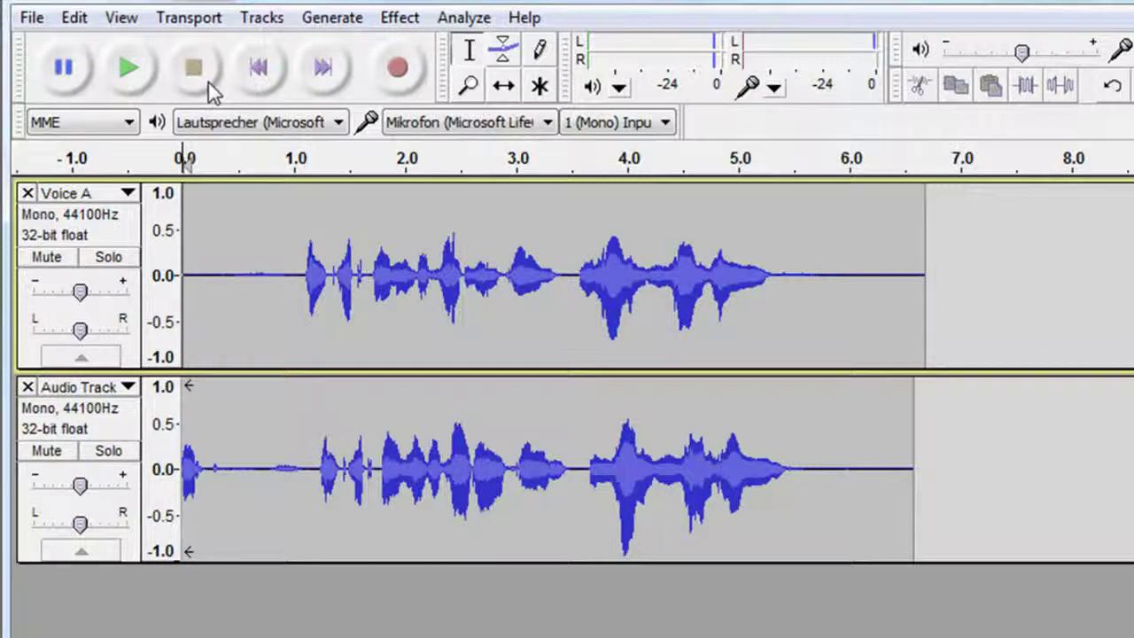
{"action": "left_click", "coordinate": [120, 389]}
{"action": "left_click", "coordinate": [117, 416]}
{"action": "type", "text": "V"}
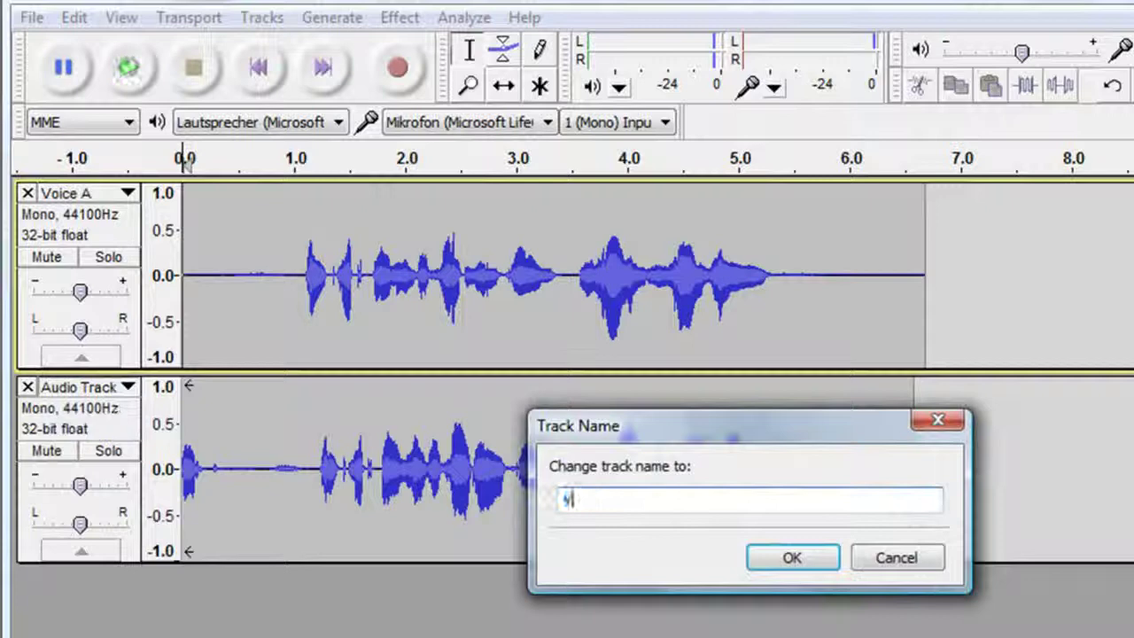
{"action": "type", "text": "oice B"}
{"action": "key", "text": "Return"}
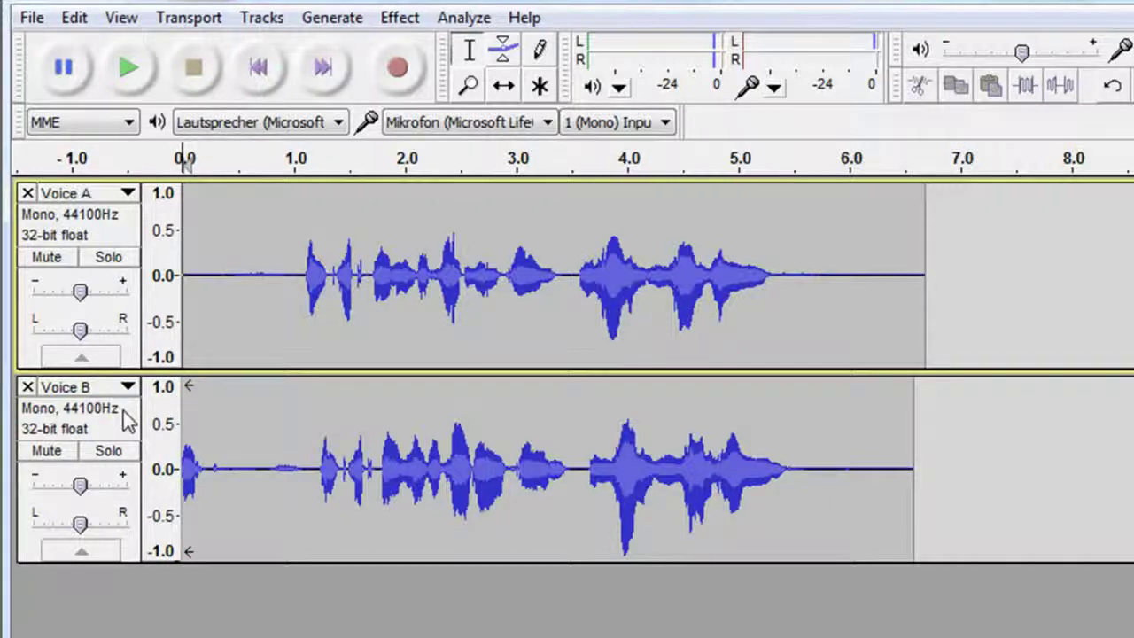
Import the 'introduction' audio file through File > Import > Audio
{"action": "left_click", "coordinate": [37, 20]}
{"action": "mouse_move", "coordinate": [79, 334]}
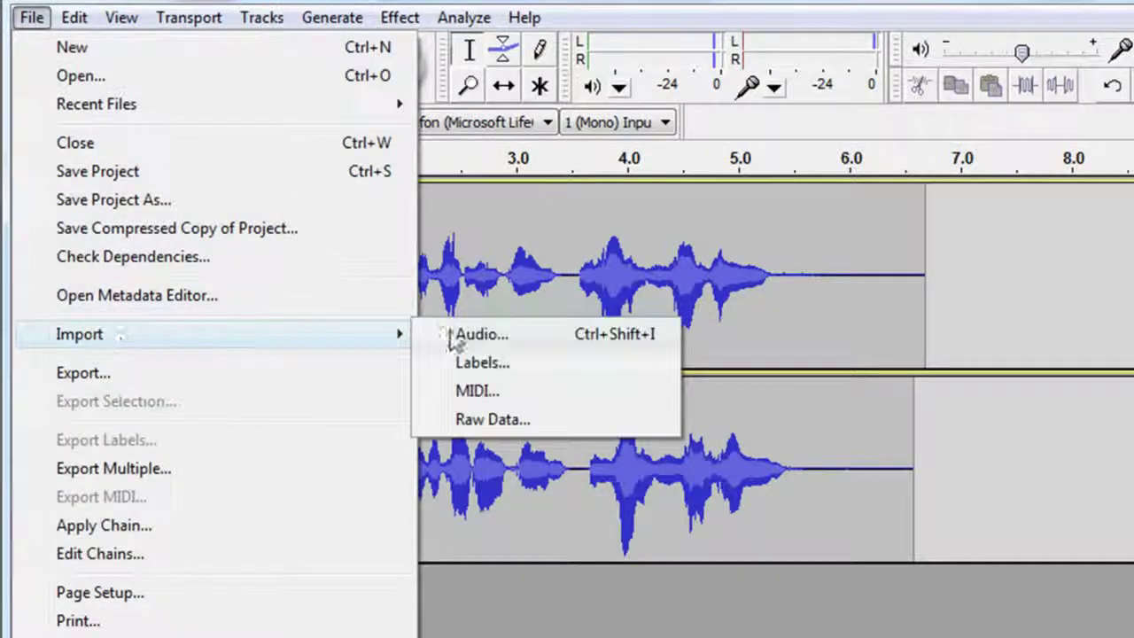
{"action": "left_click", "coordinate": [466, 337]}
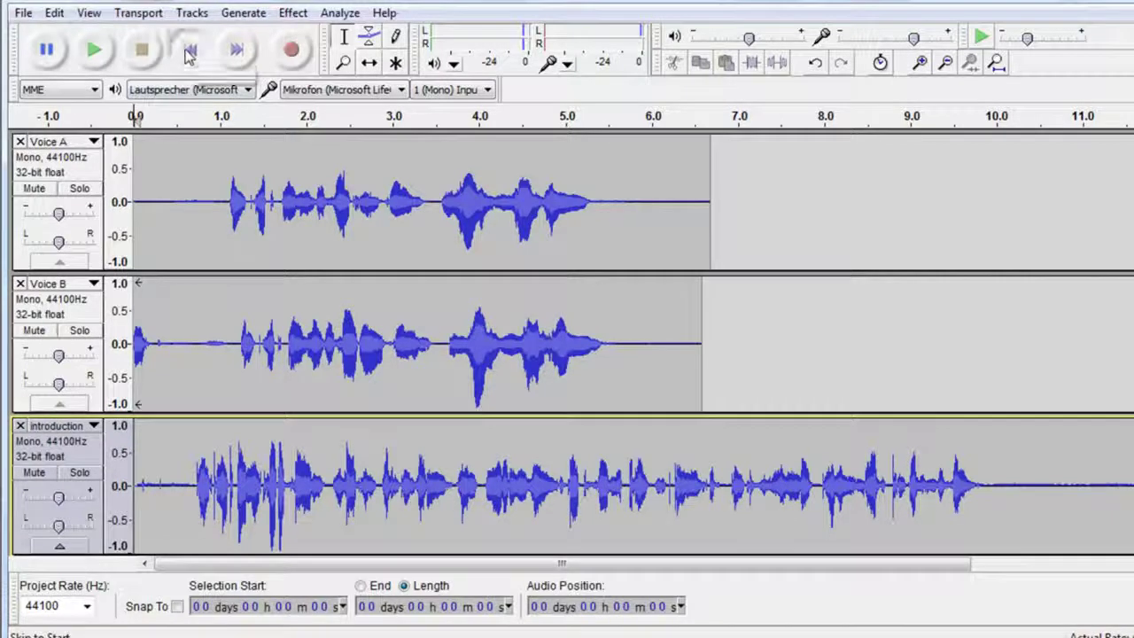
Play the three-track mix in short sections around 1.7 and 2.8 seconds, then stop
{"action": "left_click", "coordinate": [93, 50]}
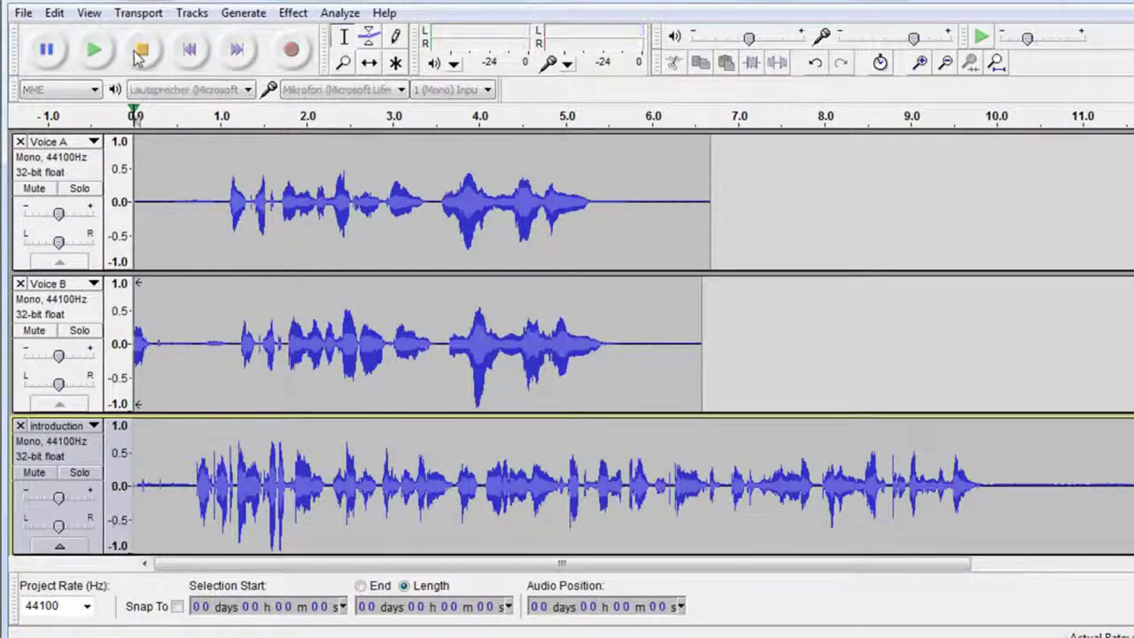
{"action": "left_click", "coordinate": [141, 51]}
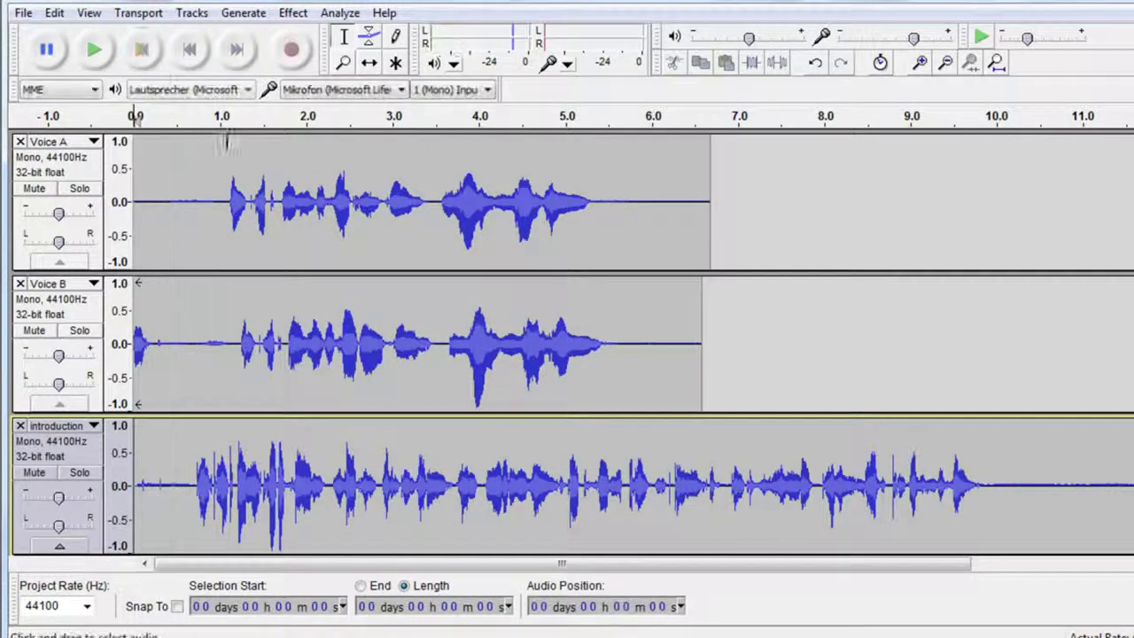
{"action": "left_click", "coordinate": [280, 194]}
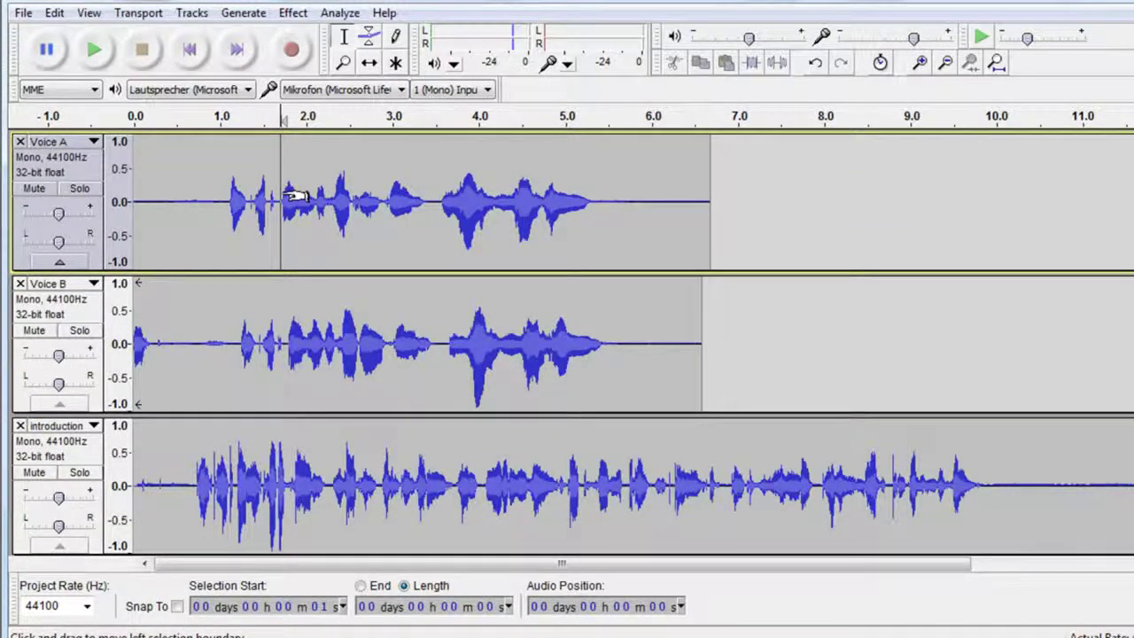
{"action": "key", "text": "space"}
{"action": "key", "text": "space"}
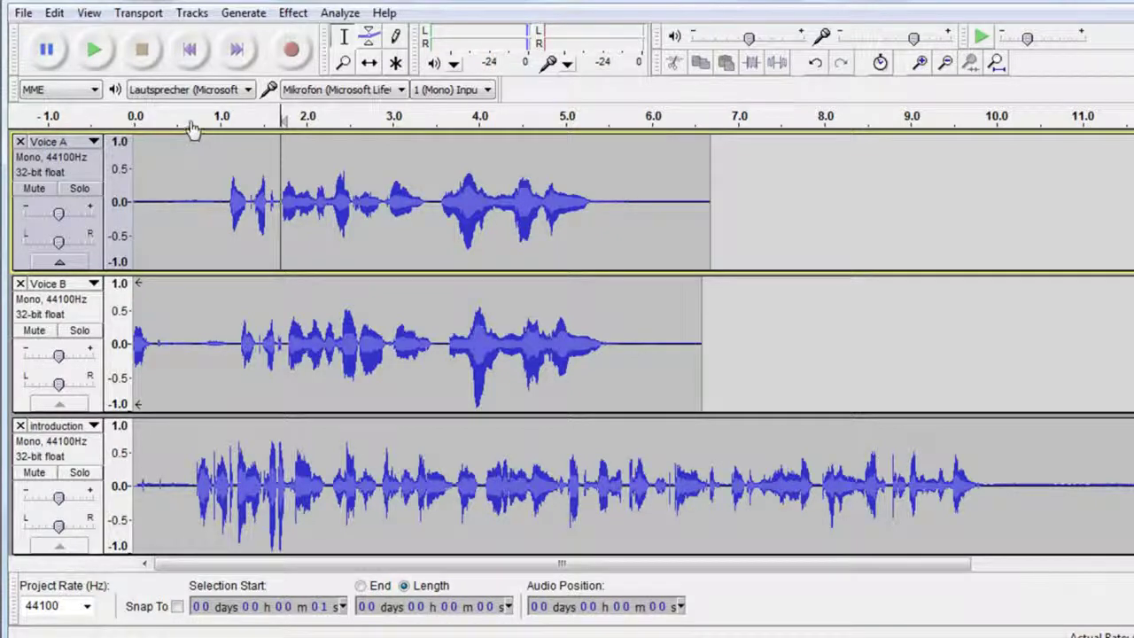
{"action": "left_click", "coordinate": [192, 120]}
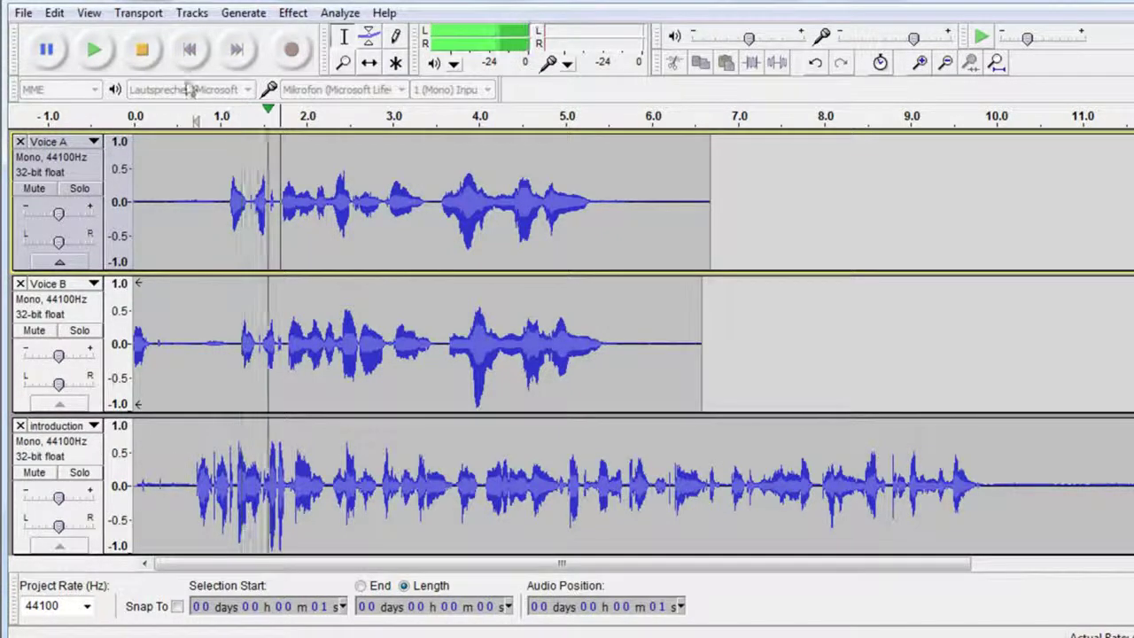
{"action": "left_click", "coordinate": [376, 124]}
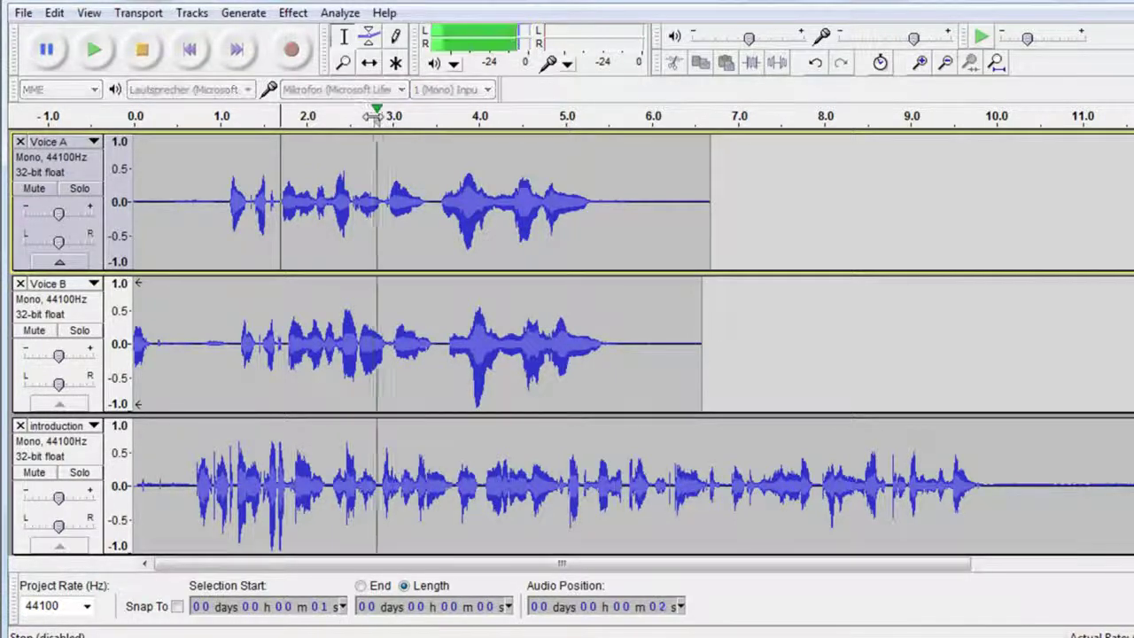
{"action": "left_click", "coordinate": [143, 51]}
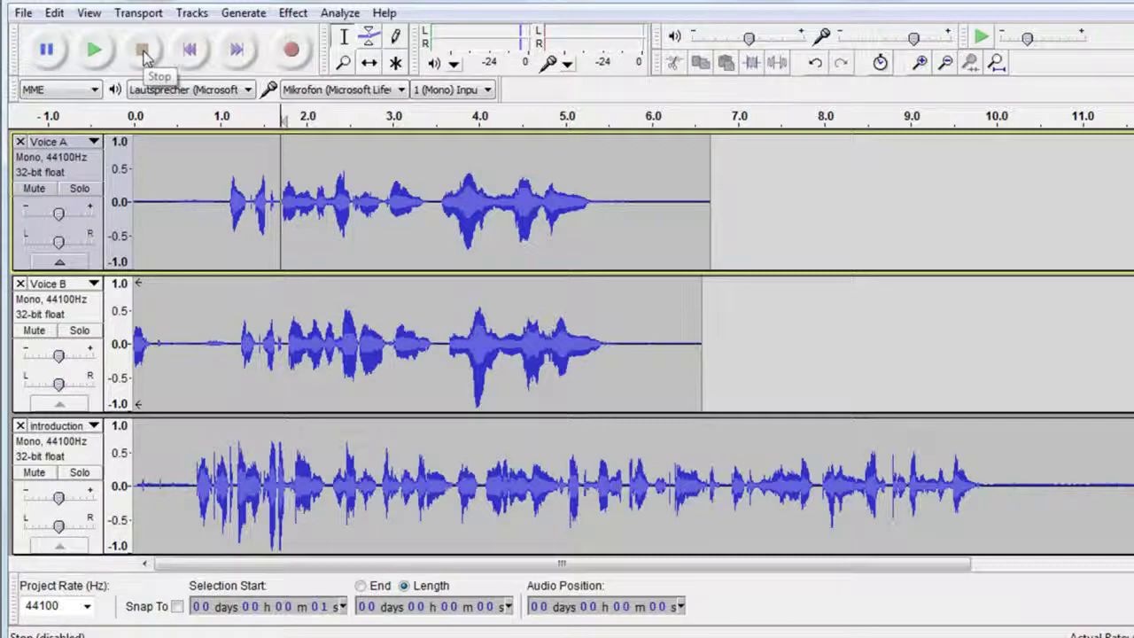
Save the project as a new .aup file in the songs folder, adding 8 to the oldmacdonald name
{"action": "left_click", "coordinate": [23, 13]}
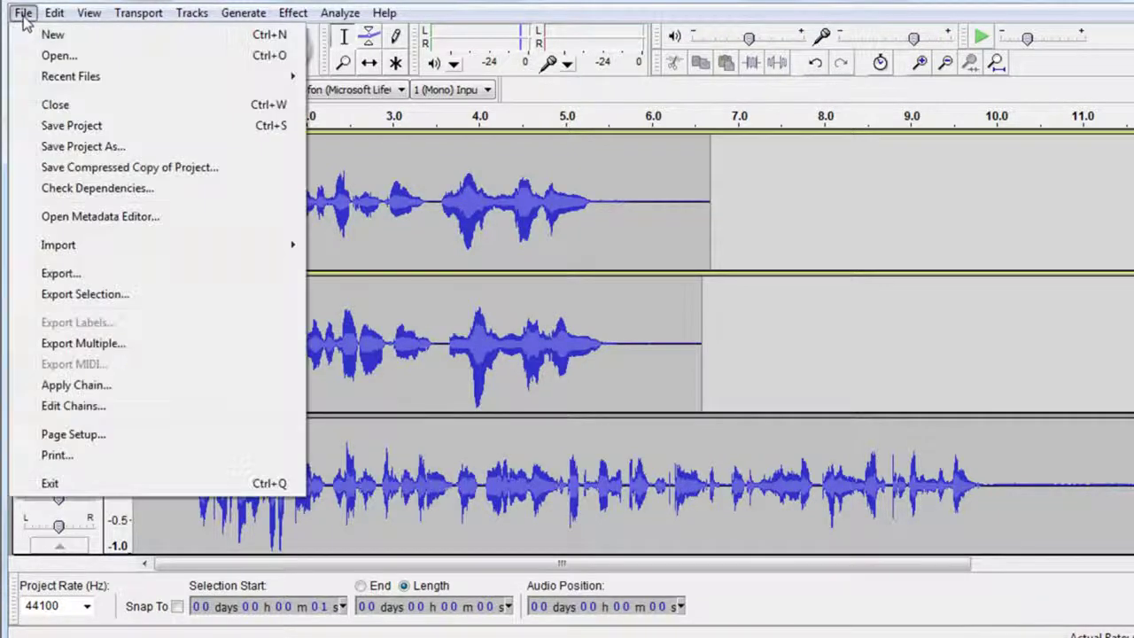
{"action": "left_click", "coordinate": [70, 149]}
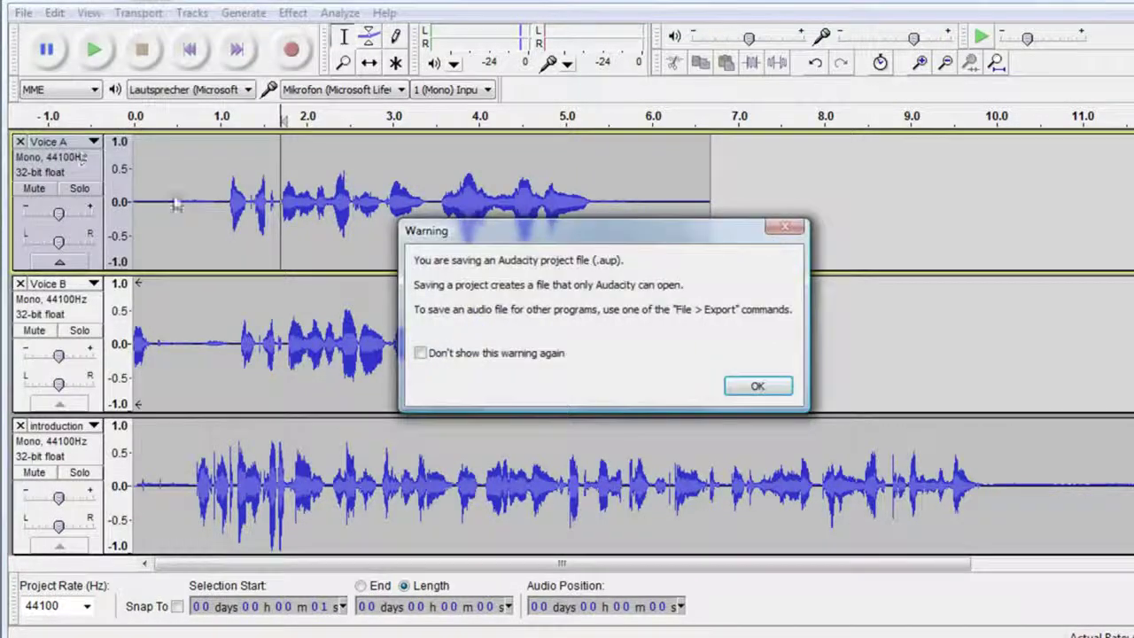
{"action": "left_click", "coordinate": [757, 387]}
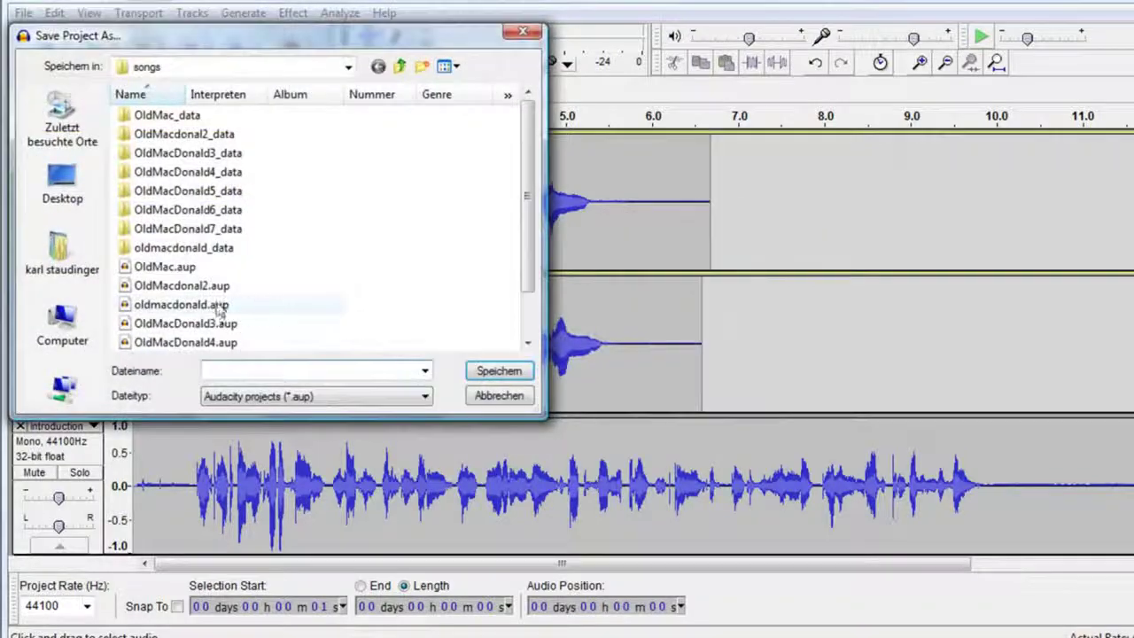
{"action": "left_click", "coordinate": [215, 305]}
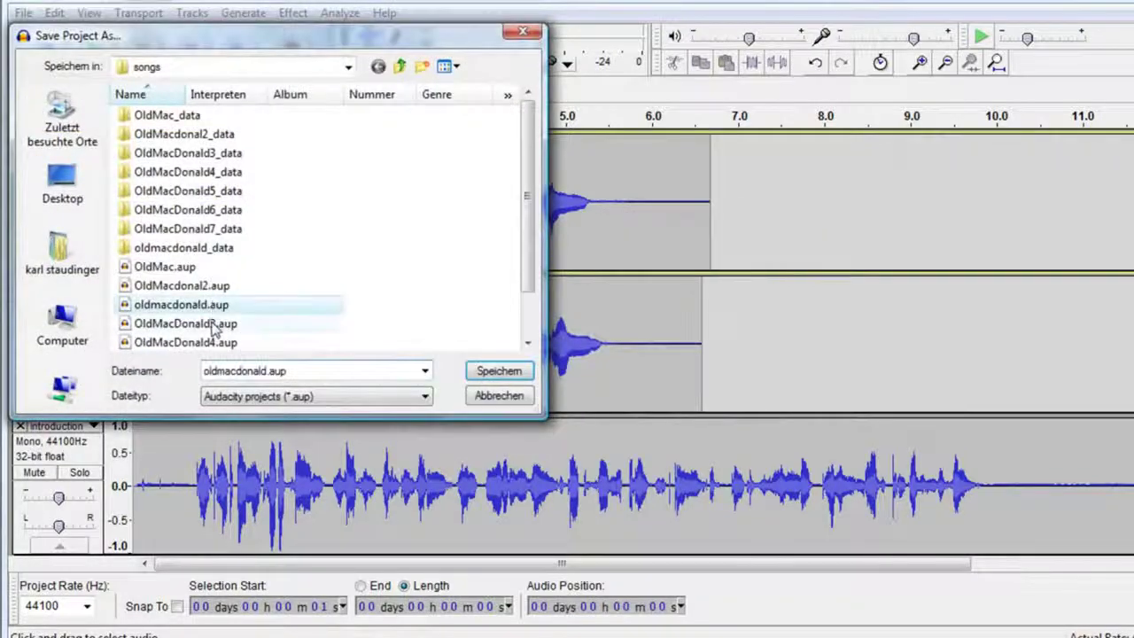
{"action": "double_click", "coordinate": [265, 371]}
{"action": "left_click", "coordinate": [265, 371]}
{"action": "type", "text": "8"}
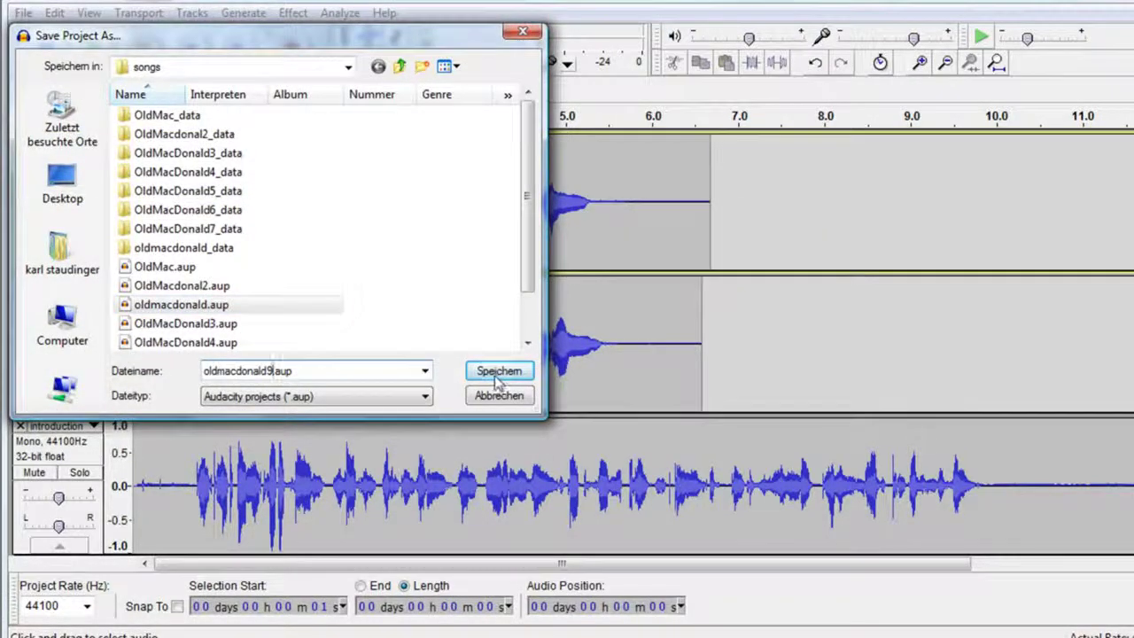
{"action": "left_click", "coordinate": [494, 372]}
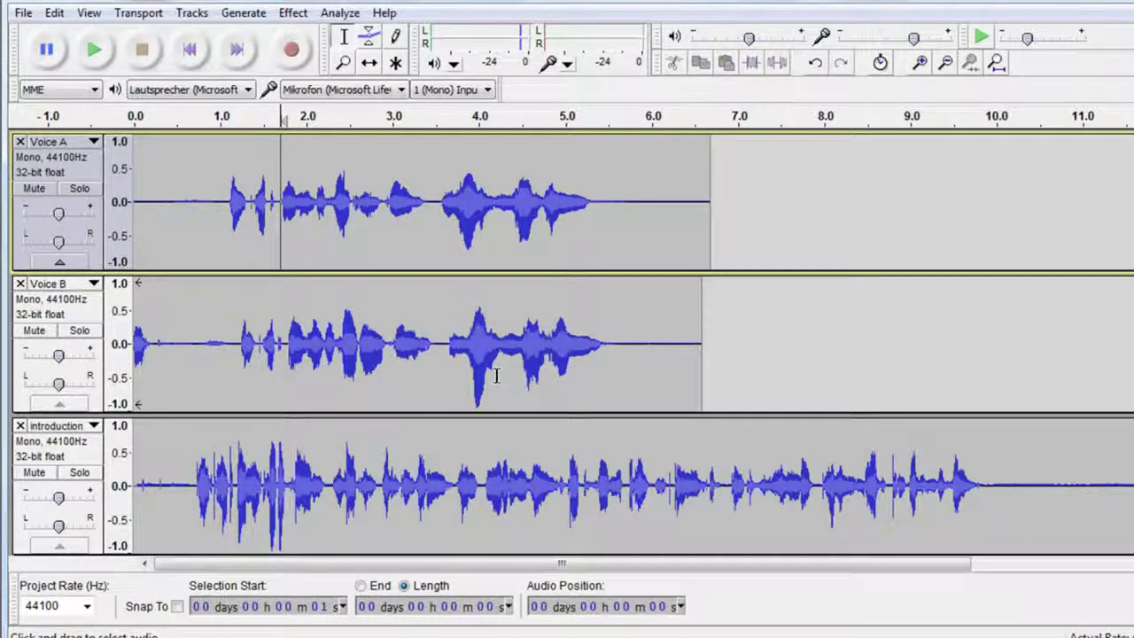